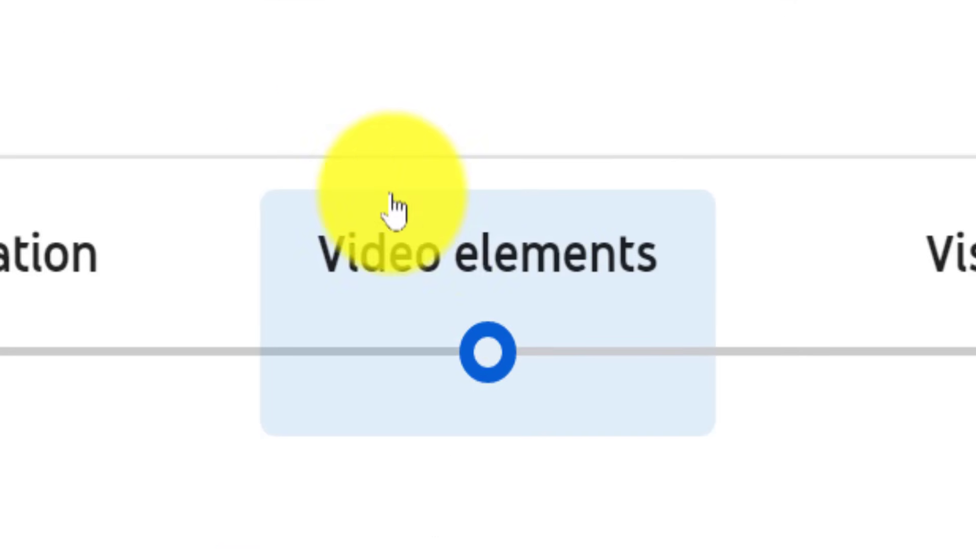
- In the Test Upload dialog, go to Video elements and choose ADD next to Add cards
click(516, 283)
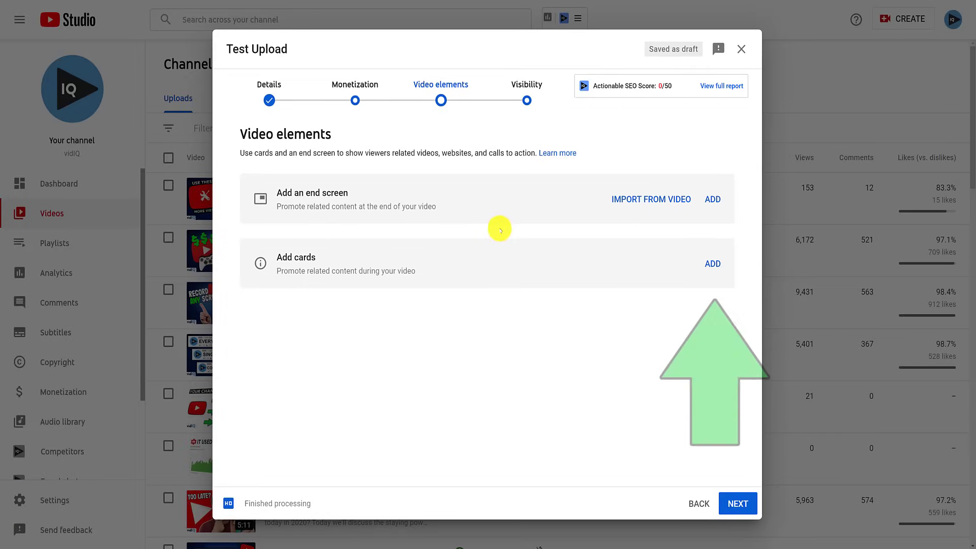
click(714, 264)
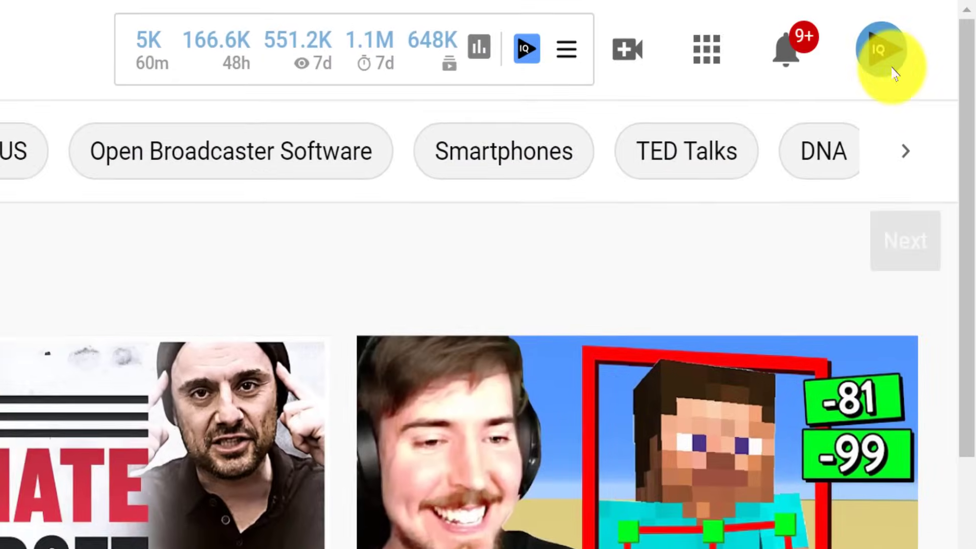
- Open the uploaded videos list and scroll the 'Which Of Your Subscribers' details to the Cards section
click(945, 19)
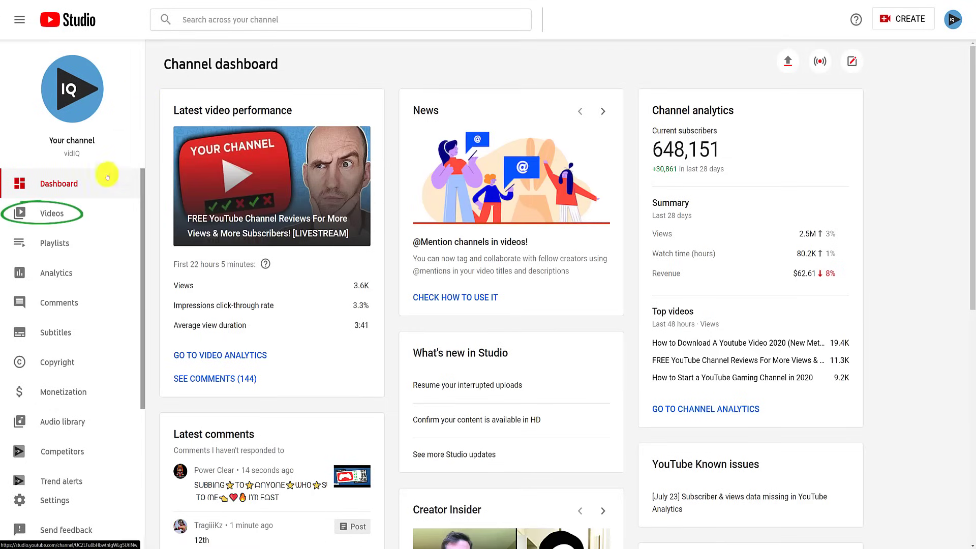
click(91, 216)
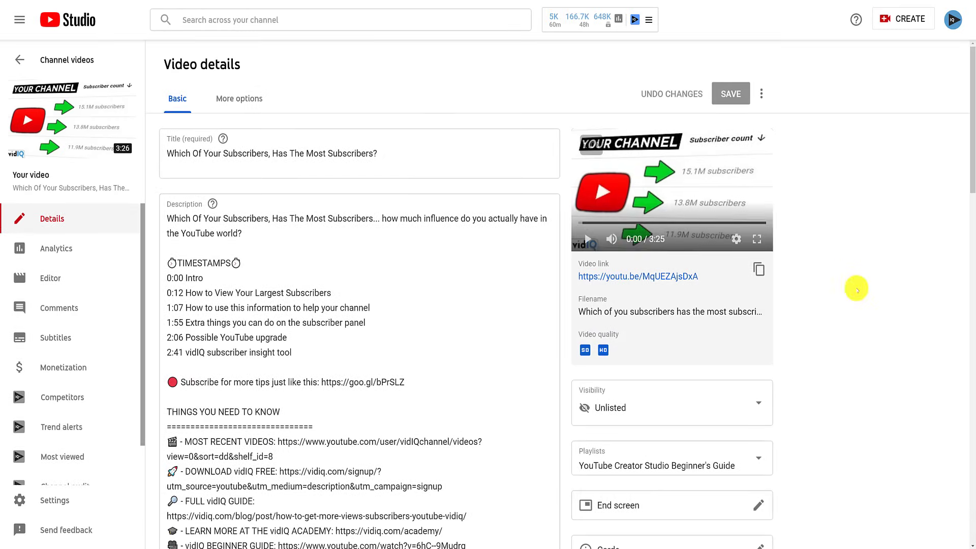
scroll(856, 289, down, 3)
scroll(856, 289, down, 4)
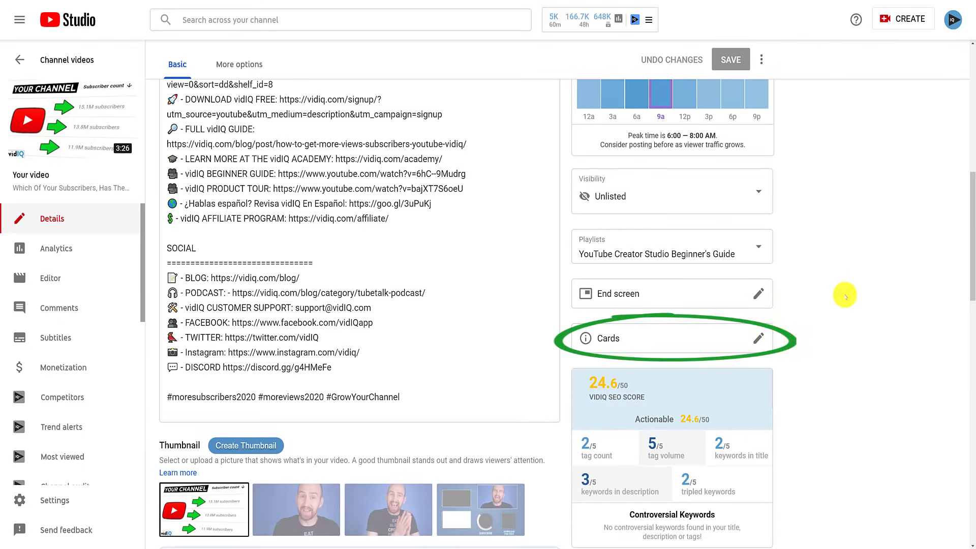
- Add a video card at 1:02:16 linking to 'How to Find Your FIRST YouTube Subscriber!'
click(762, 342)
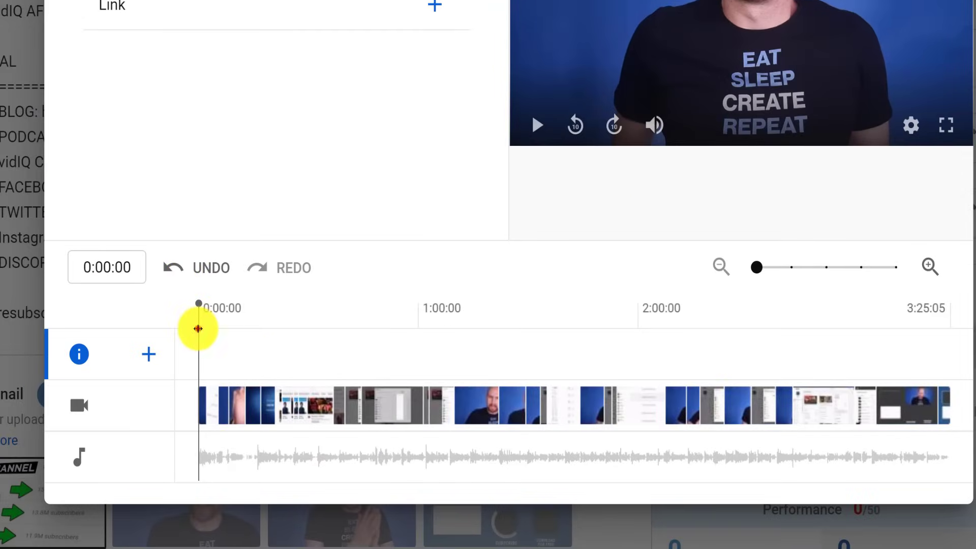
drag(198, 329, 421, 351)
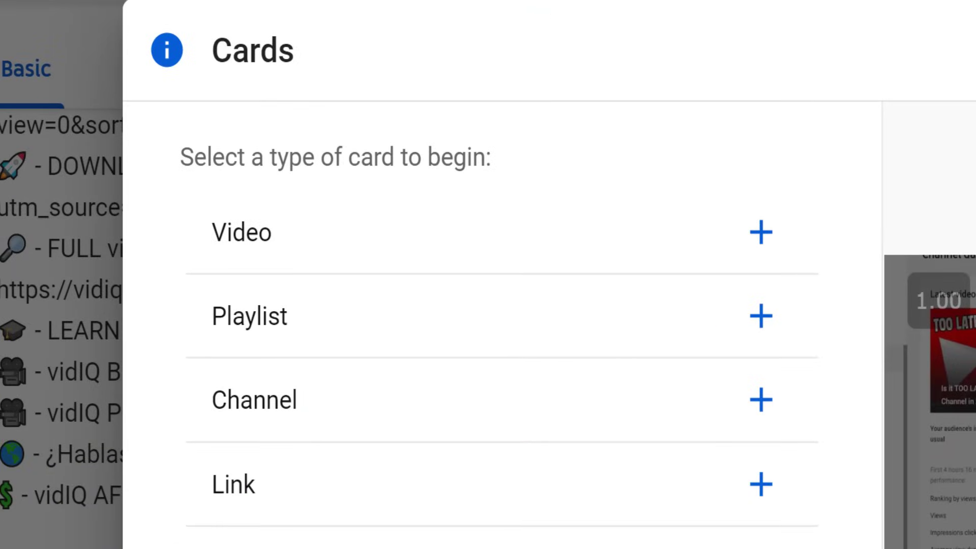
click(389, 178)
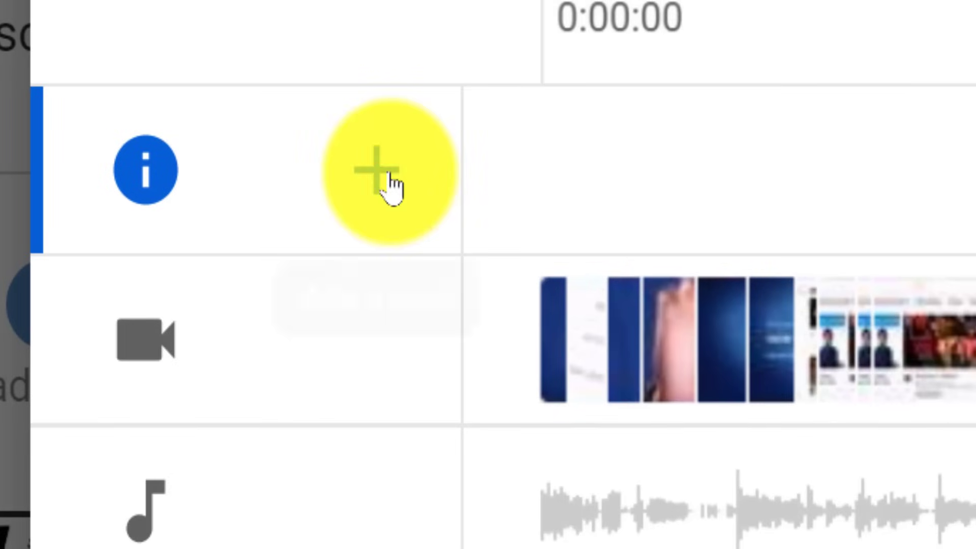
click(389, 175)
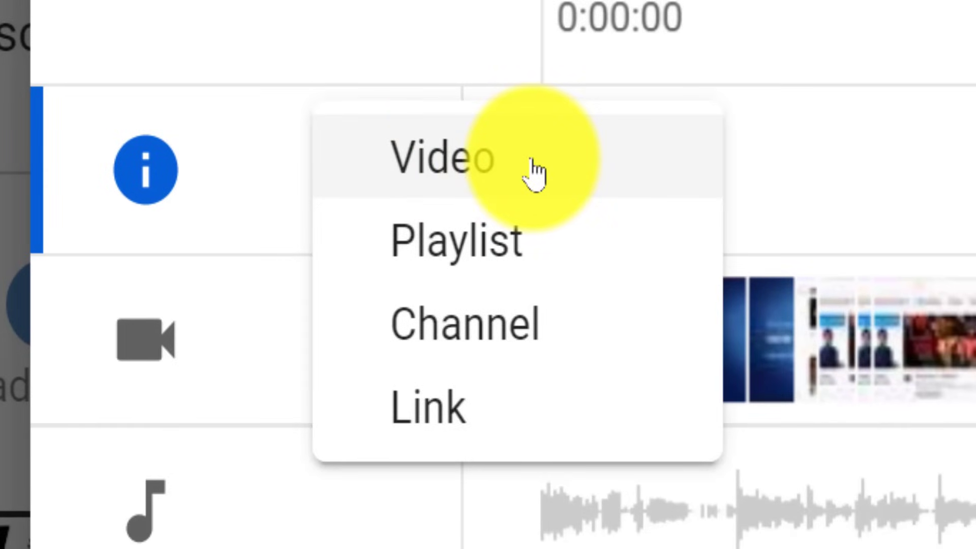
click(531, 170)
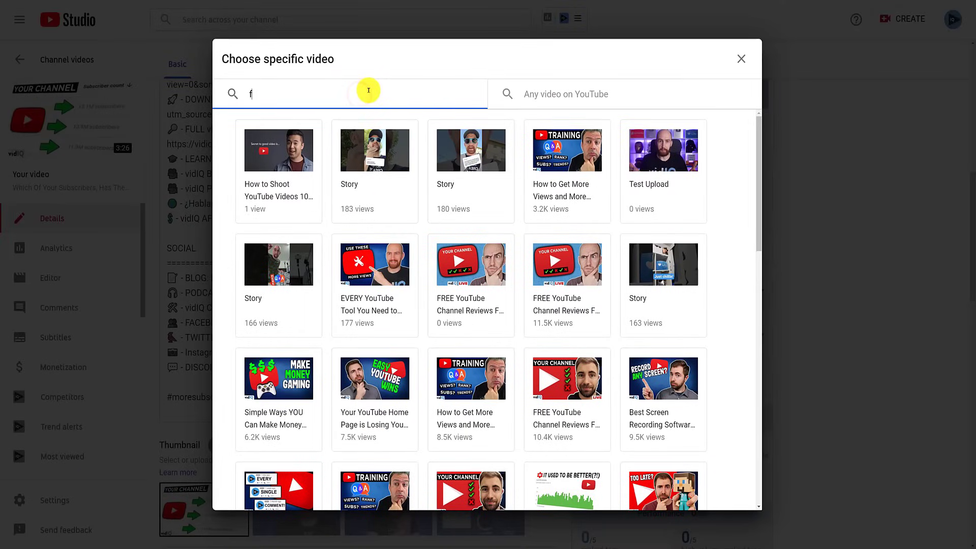
text(first subscriber)
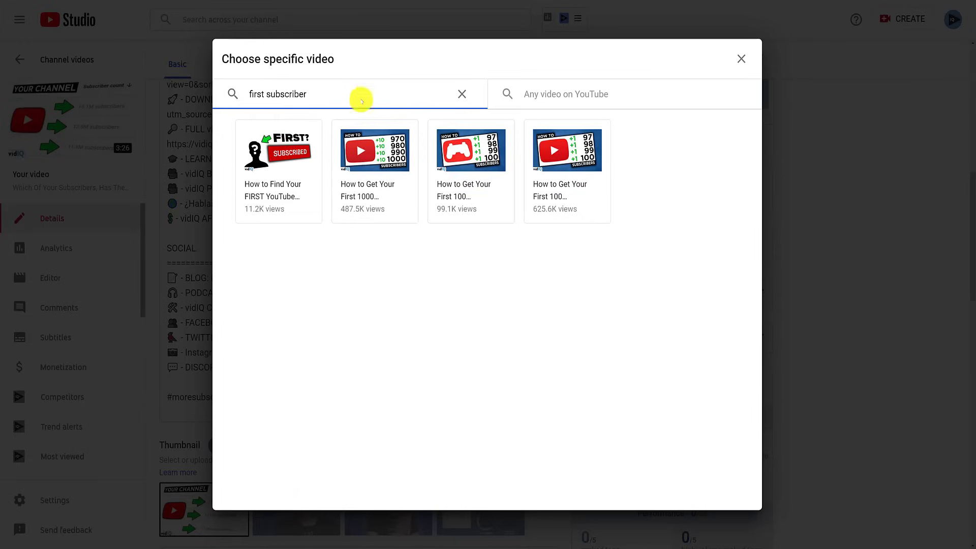
click(293, 183)
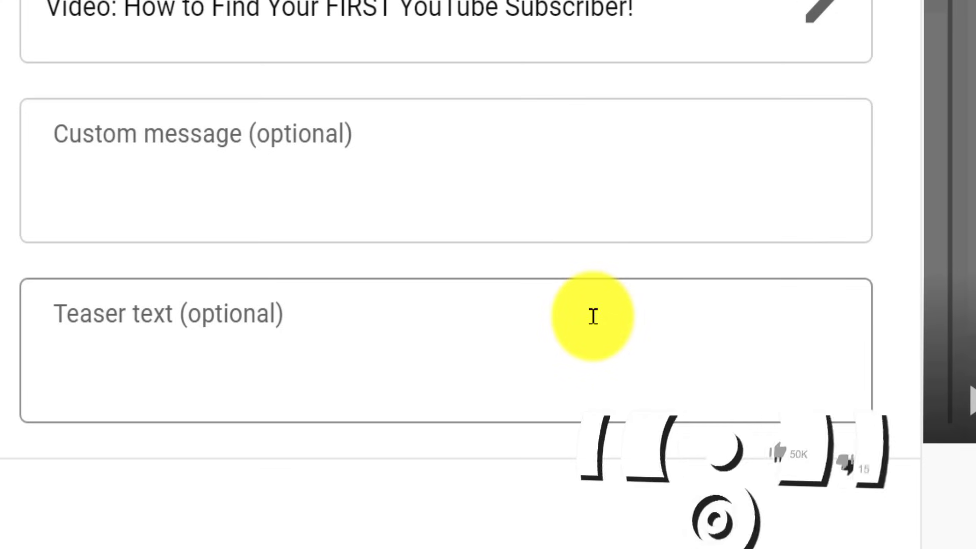
- Enter teaser text 'First Subscriber' and custom message 'Must watch!' on the video card
click(12, 399)
text(First )
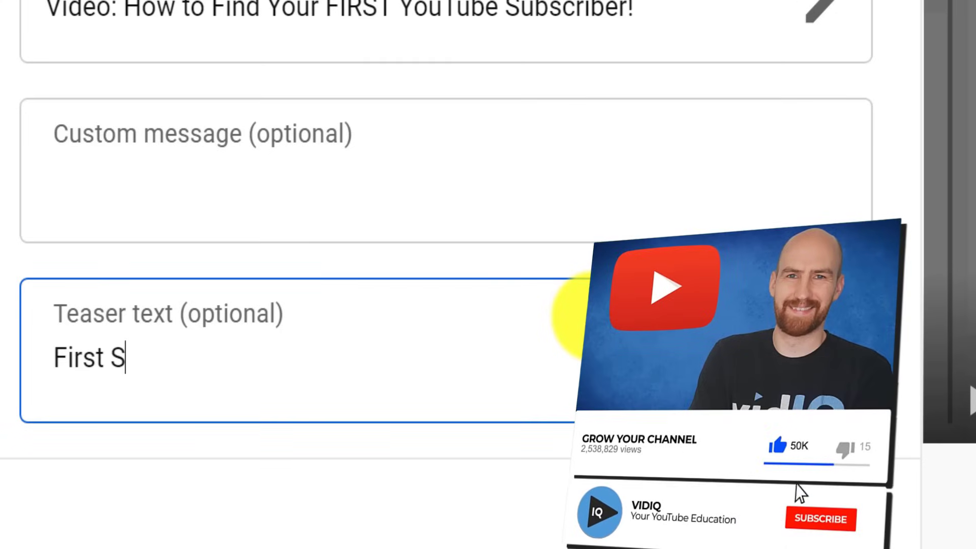
text(Subscriber)
click(434, 170)
text(Must watch!)
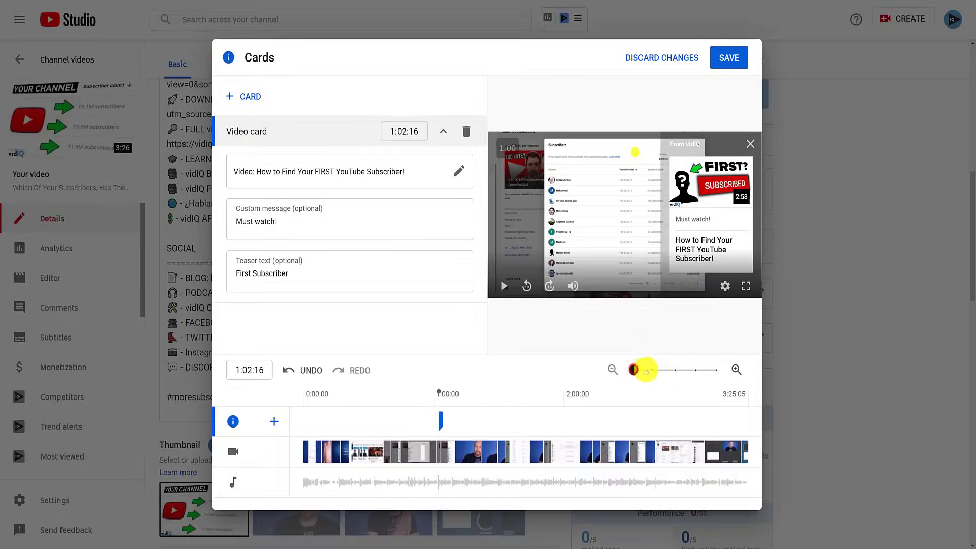
- Zoom the timeline, undo the custom message, move the card to about 1:38, then delete it
mouse_move(644, 369)
mouse_down()
mouse_move(710, 370)
mouse_move(633, 370)
mouse_up()
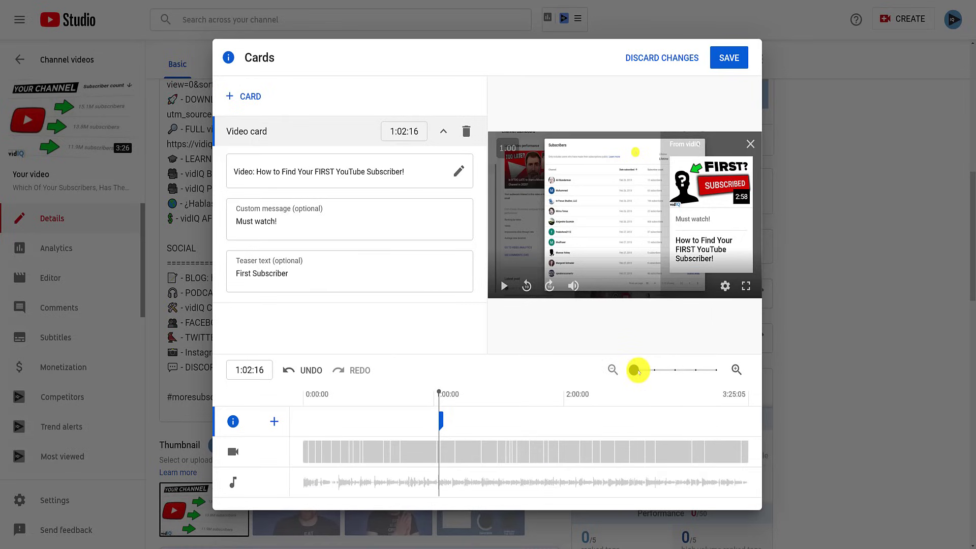
click(304, 370)
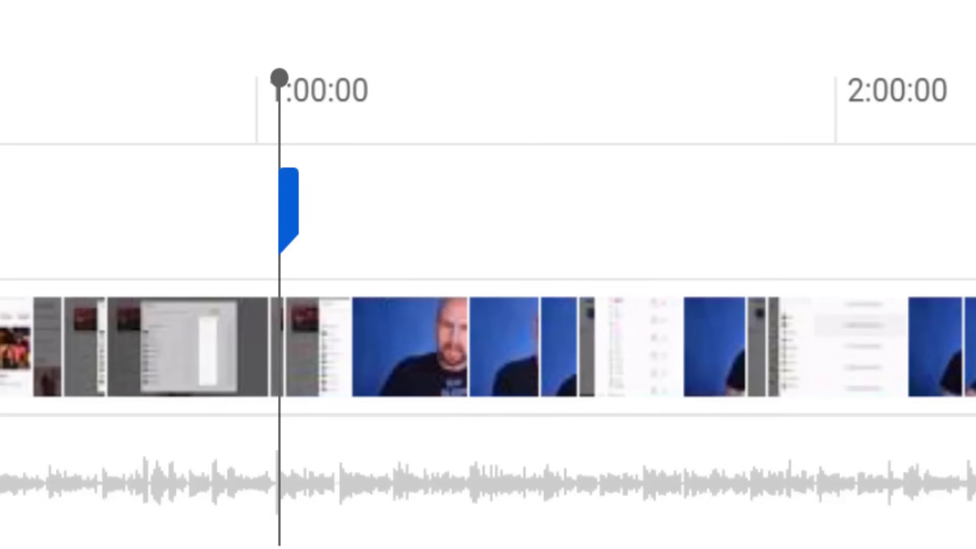
drag(283, 209, 632, 218)
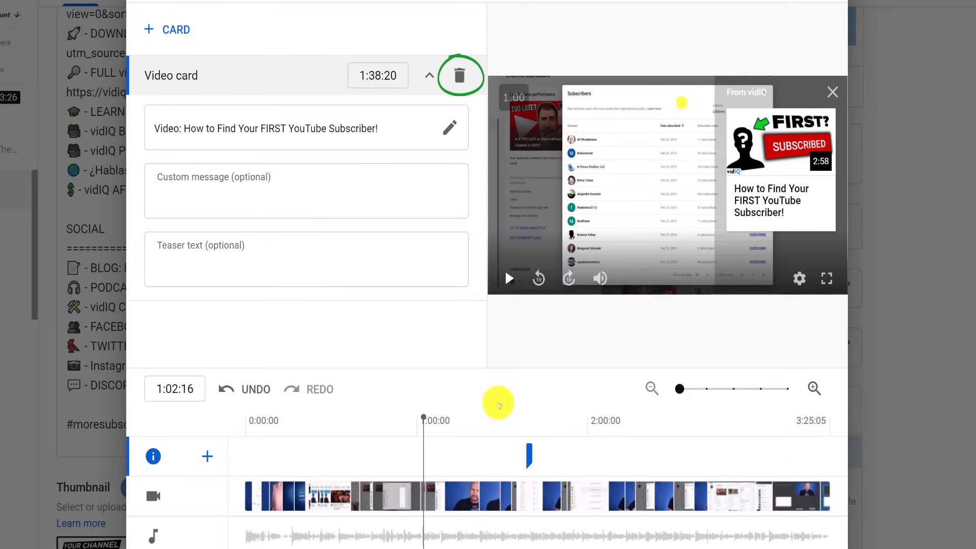
click(461, 77)
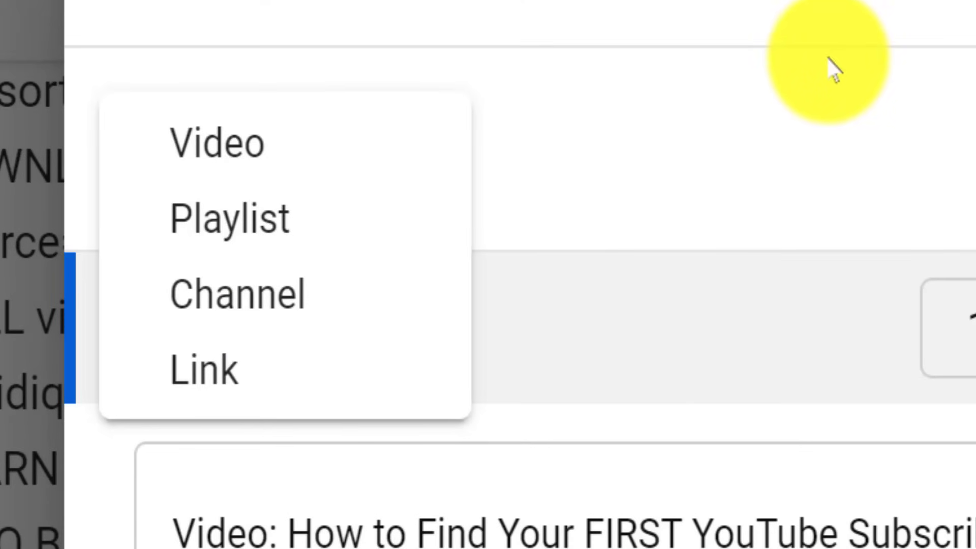
- Add a vidIQ Boost Tools playlist card and a MrBeast channel card found by searching 'mrbeast'
click(392, 225)
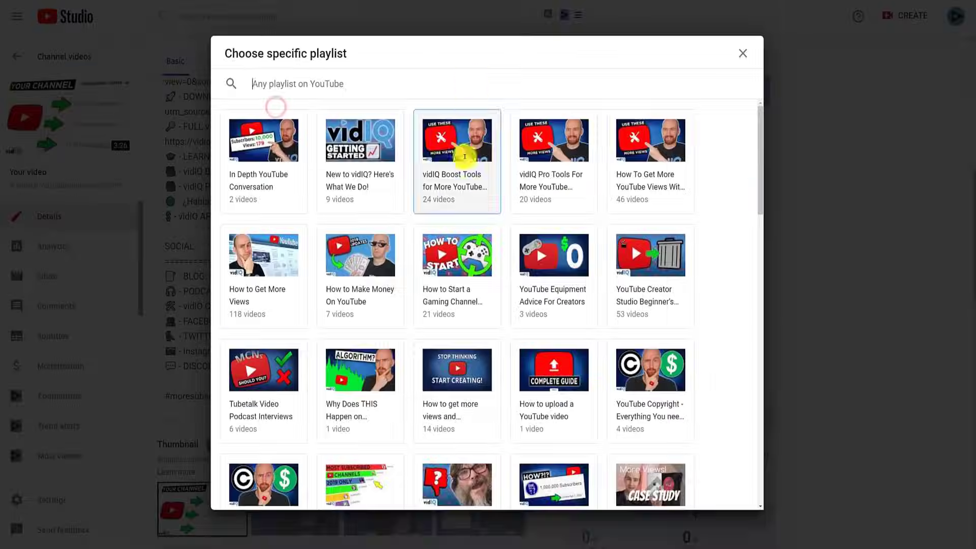
click(756, 304)
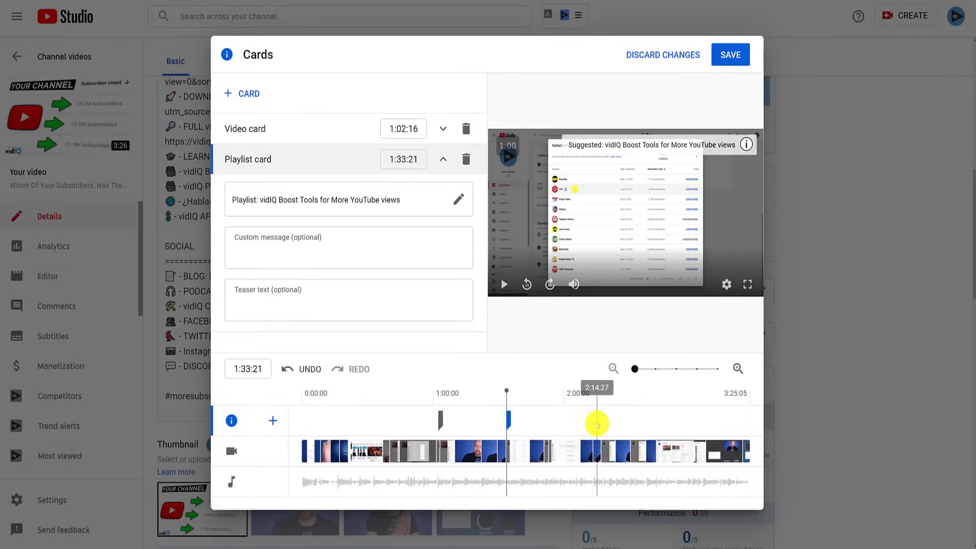
click(277, 125)
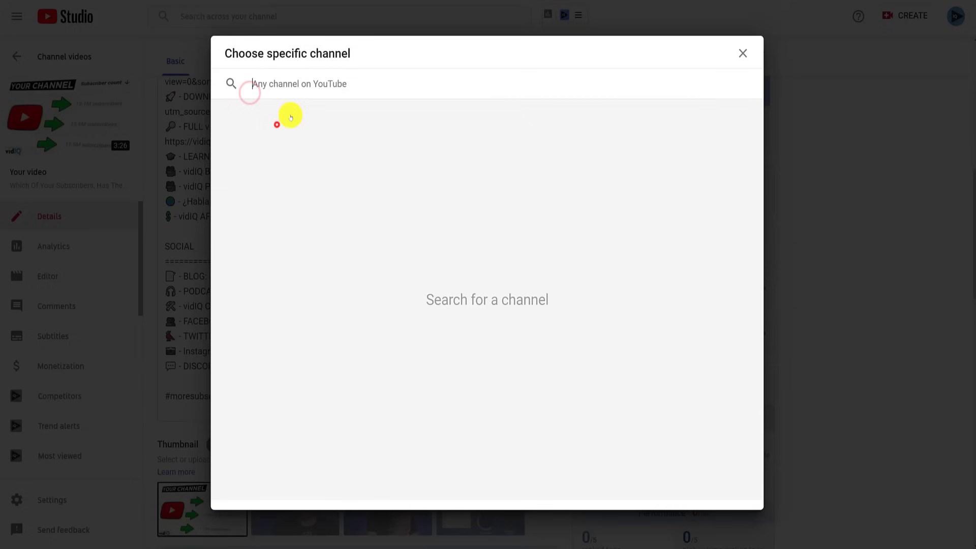
text(mrbeast)
click(275, 157)
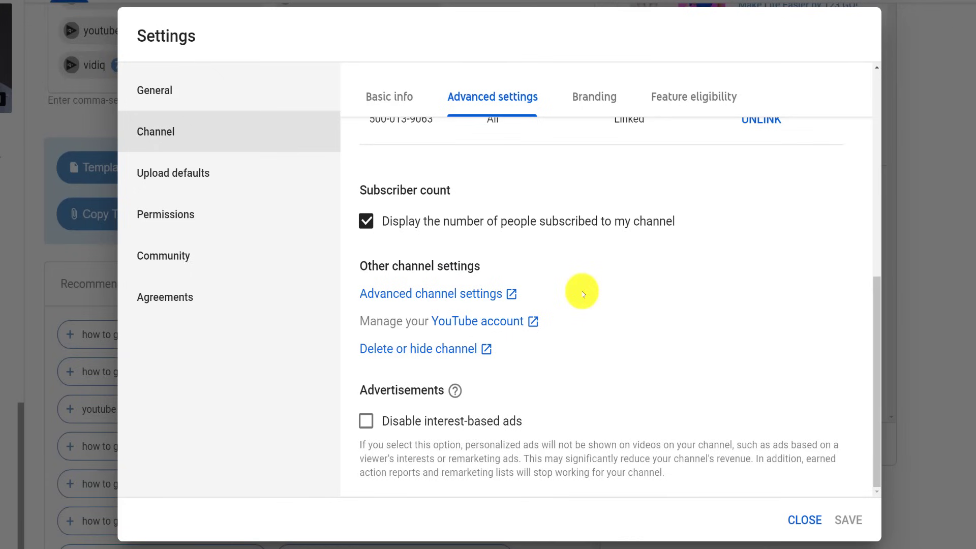
- Open the Advanced channel settings page from Settings > Channel > Advanced settings
click(471, 294)
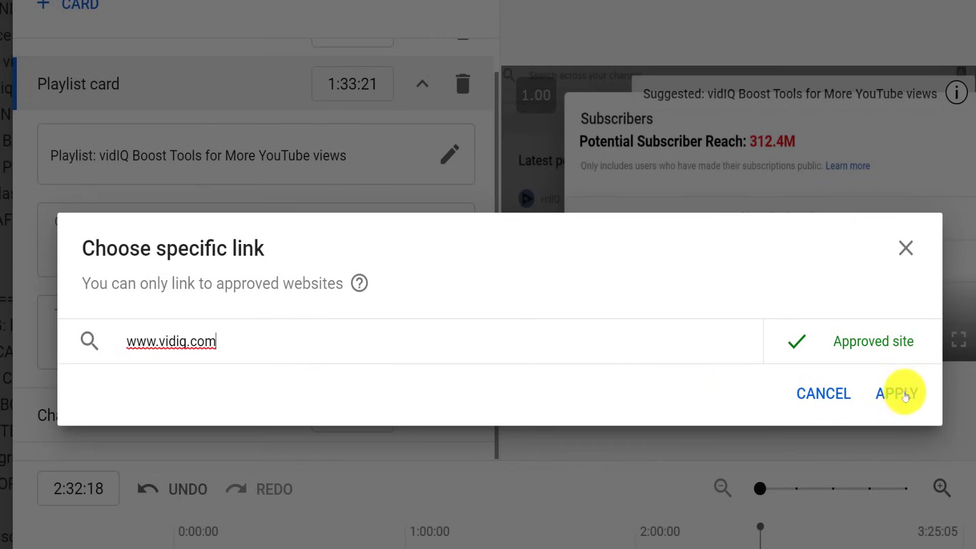
click(897, 394)
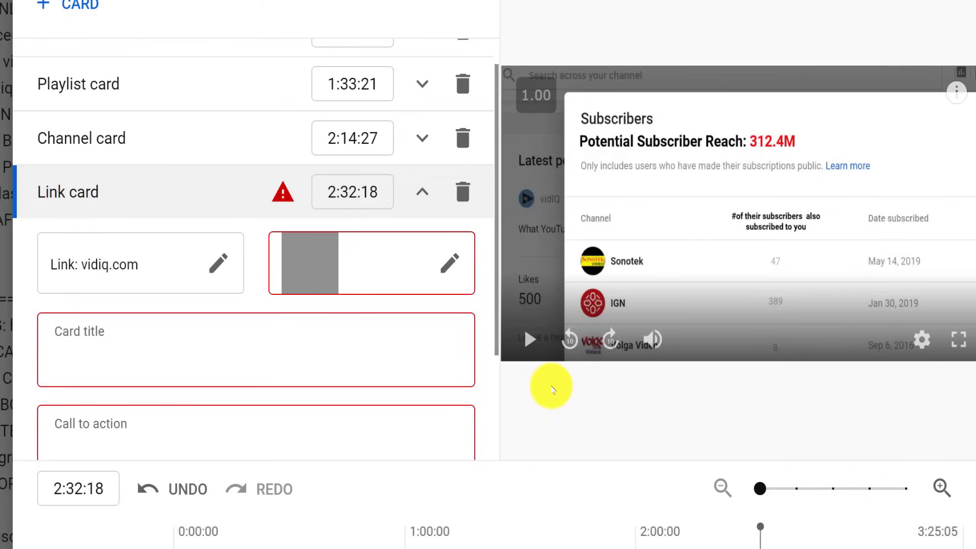
click(369, 358)
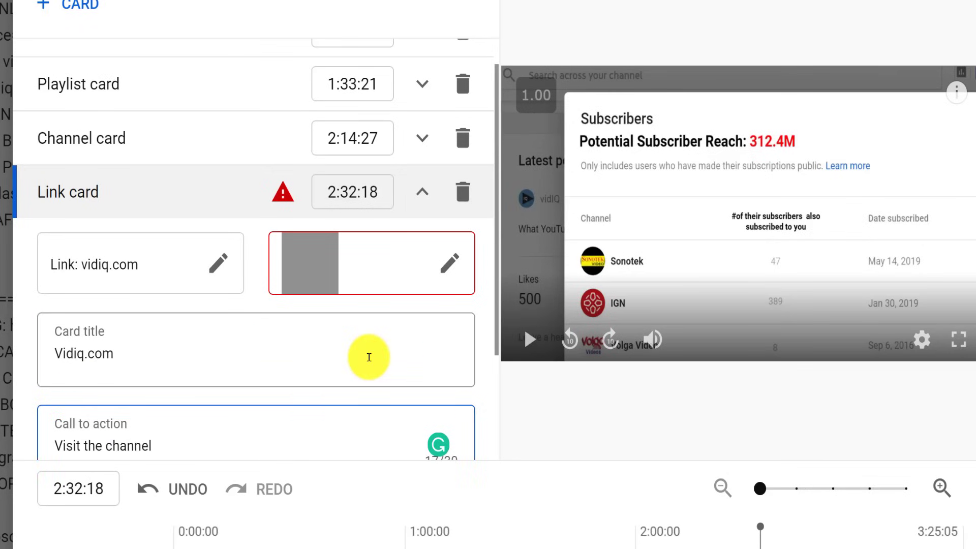
click(443, 261)
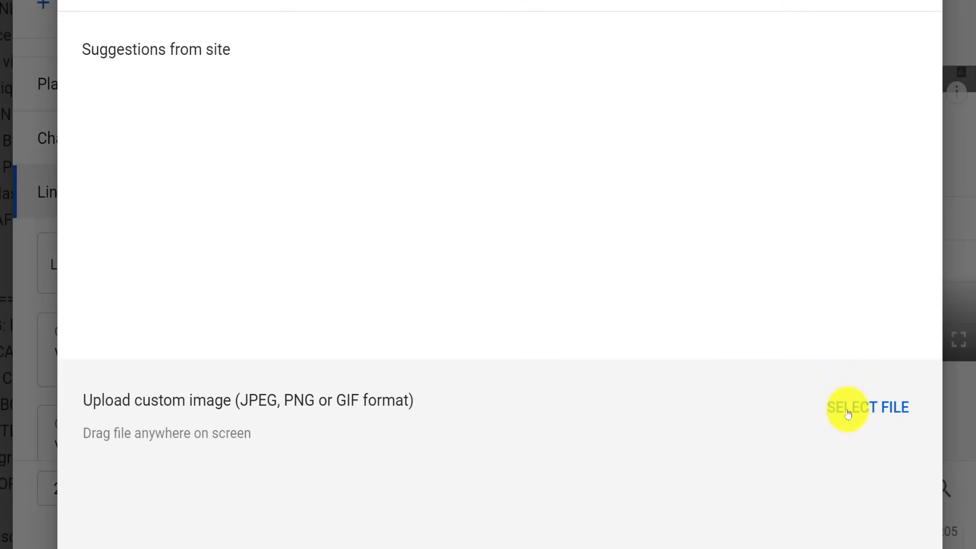
click(849, 408)
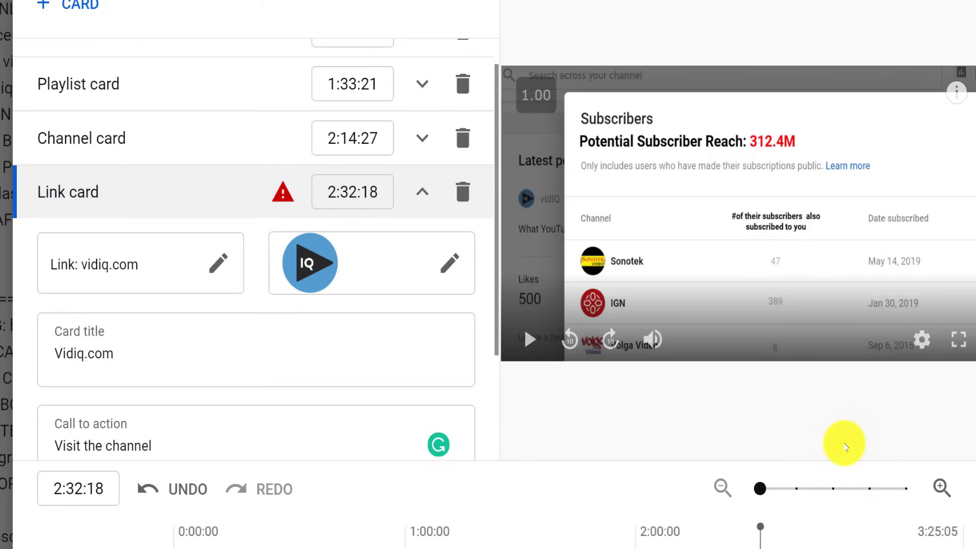
scroll(326, 389, down, 3)
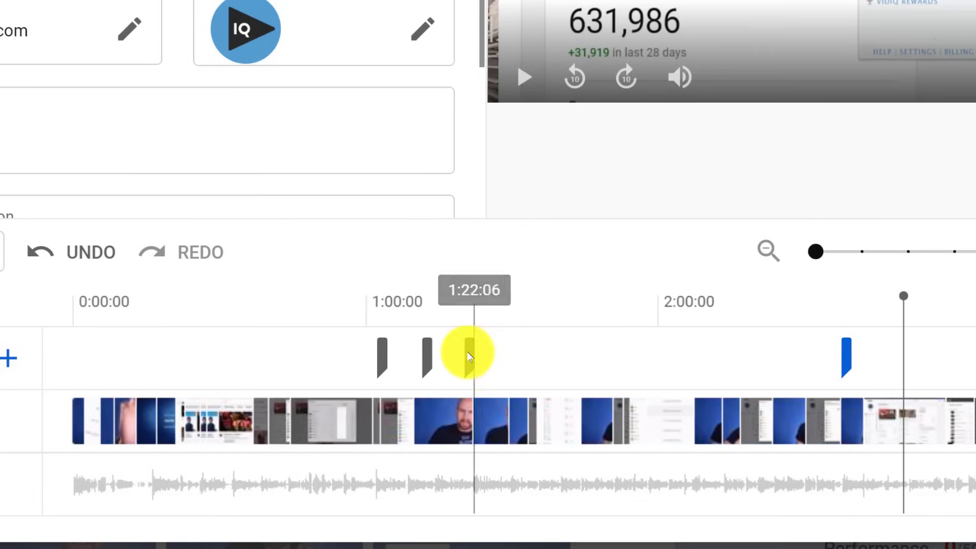
- Drag the card markers to new times, moving two later and one earlier
drag(468, 352, 688, 357)
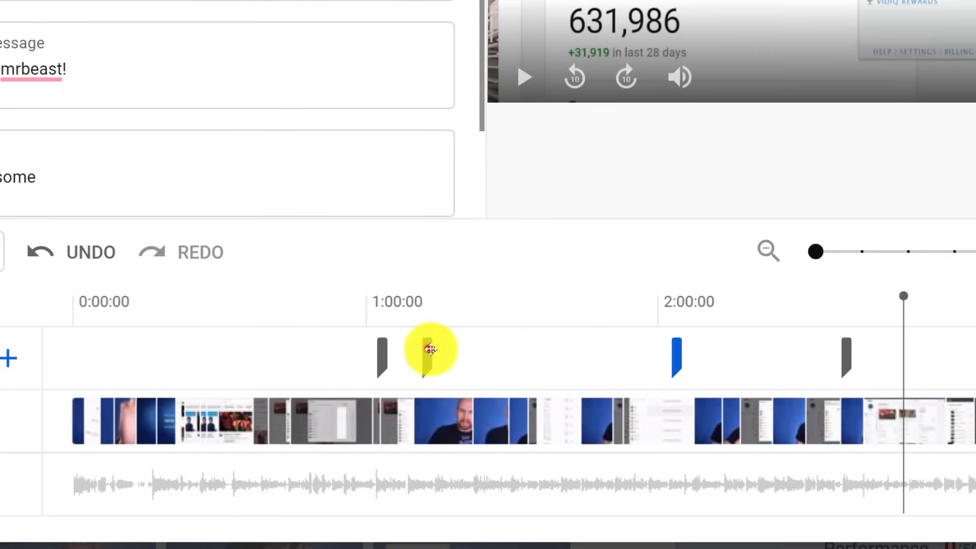
drag(433, 351, 528, 355)
drag(381, 352, 252, 346)
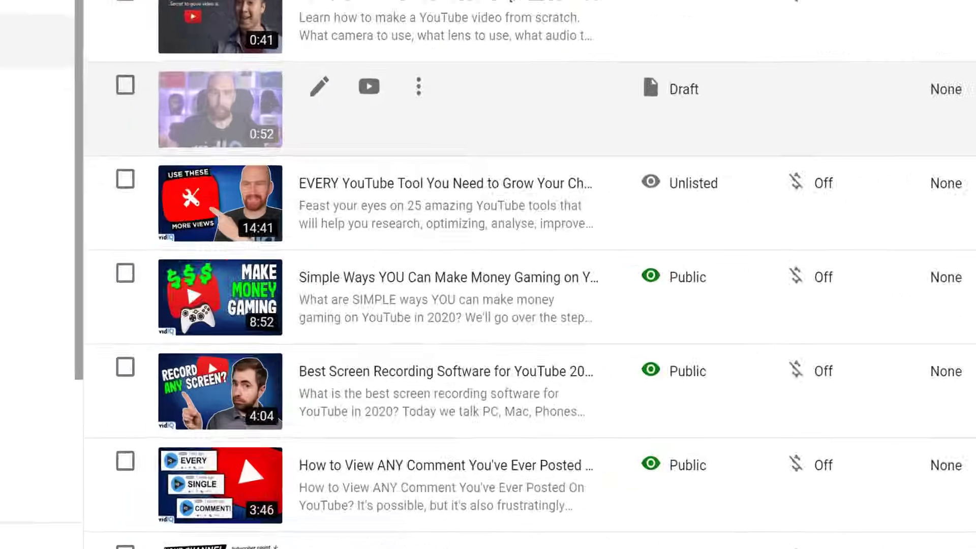
- Open vidIQ's Copy Cards dialog for the EVERY YouTube Tool video
mouse_move(290, 313)
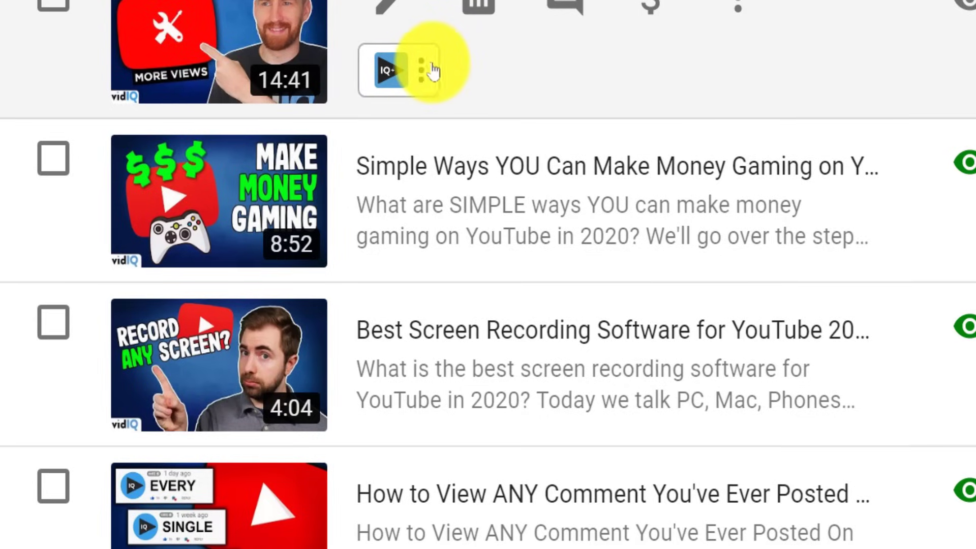
click(417, 70)
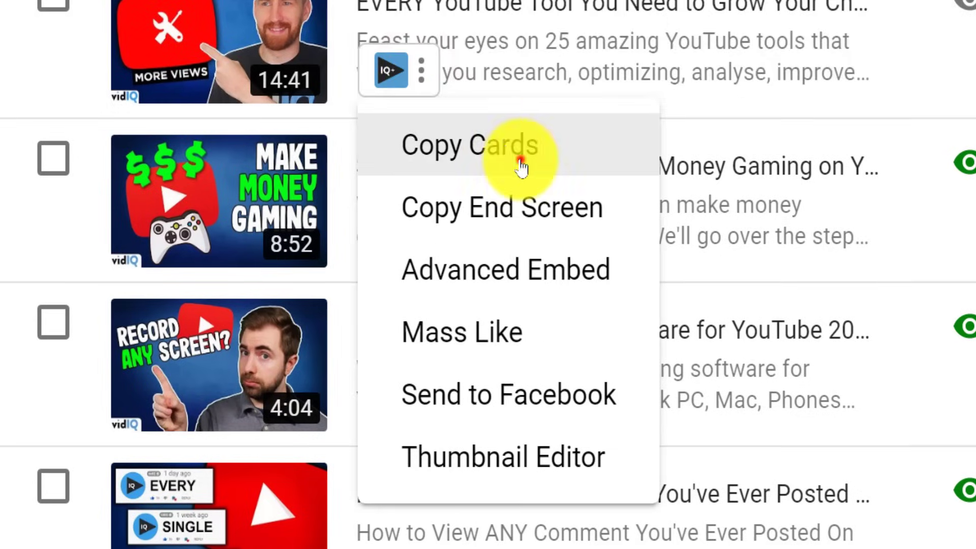
click(521, 168)
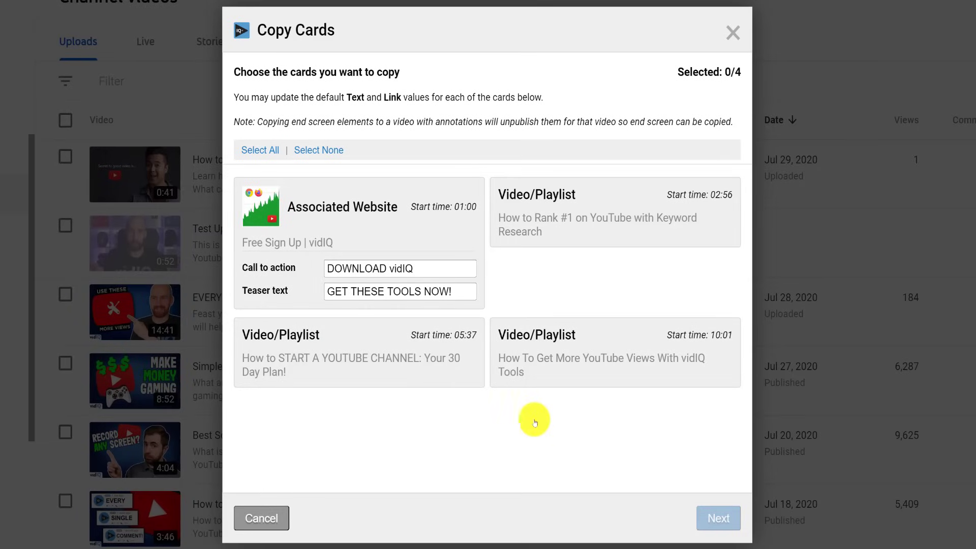
- Select all four cards: Video/Playlist at 02:56, 05:37, 10:01, and Associated Website
click(571, 198)
click(457, 211)
click(442, 332)
click(553, 339)
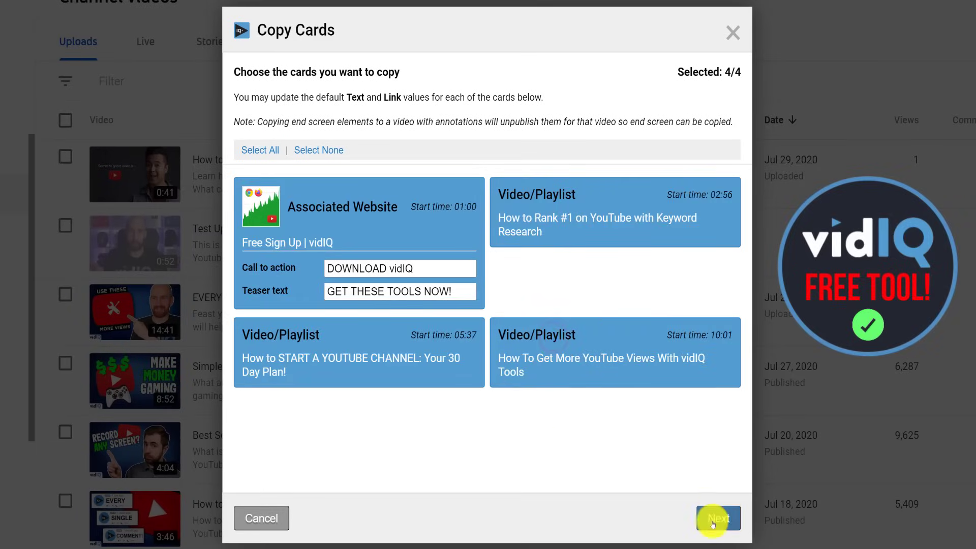
- Keep the four chosen cards and load first-page videos, selecting four targets including Test Upload
click(713, 521)
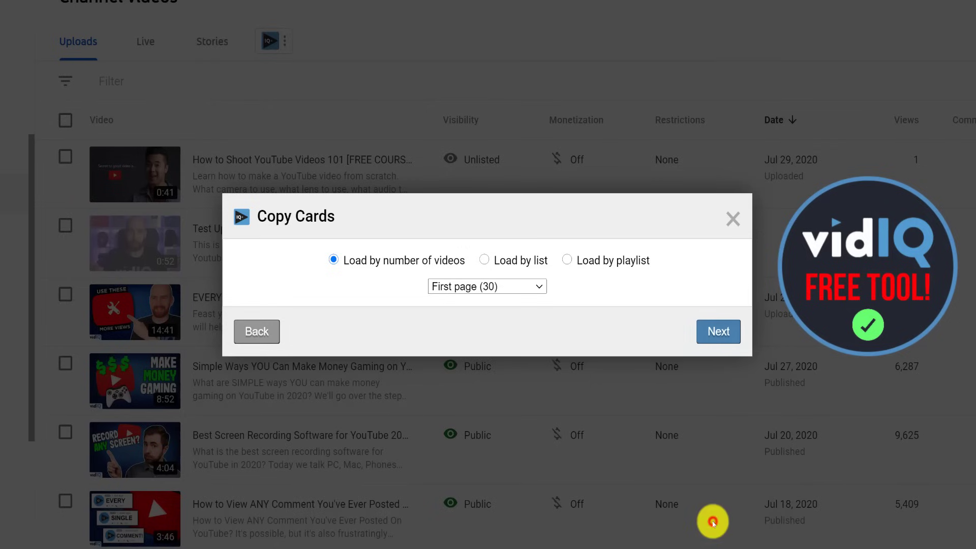
click(717, 332)
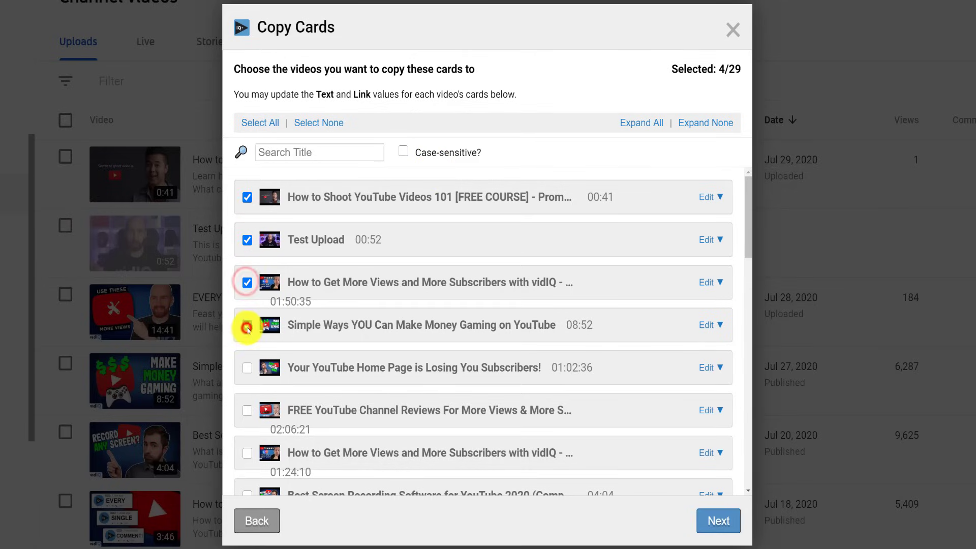
click(723, 518)
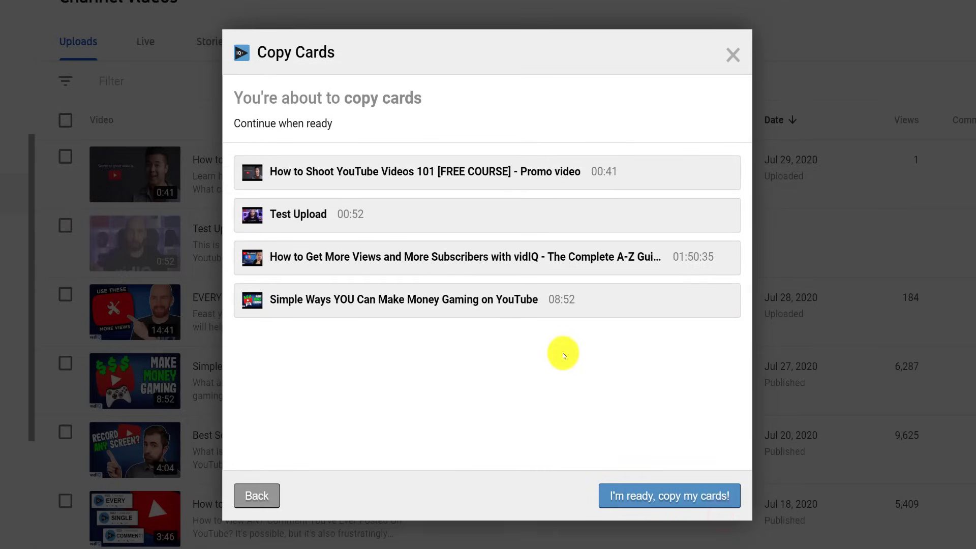